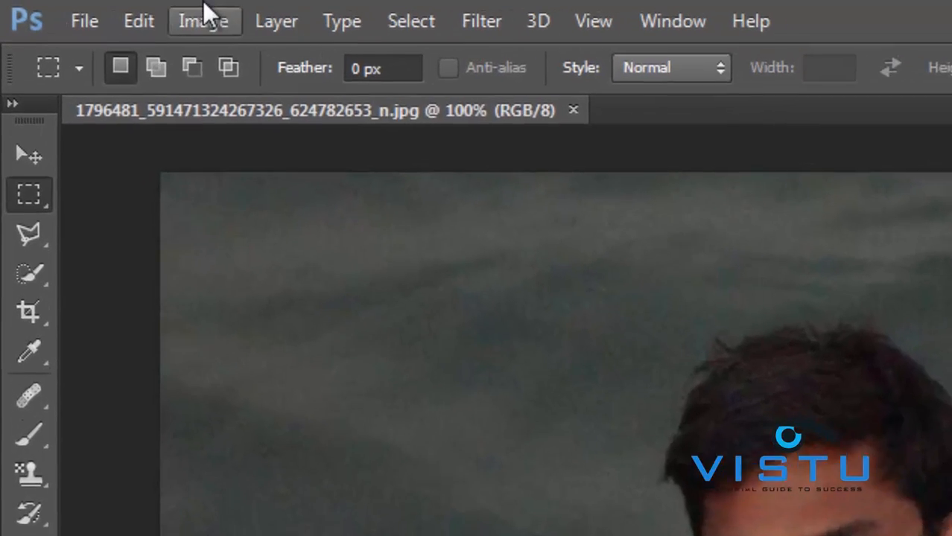
- Preview a Brightness/Contrast brightness of 38, then discard it
click(147, 14)
mouse_move(164, 71)
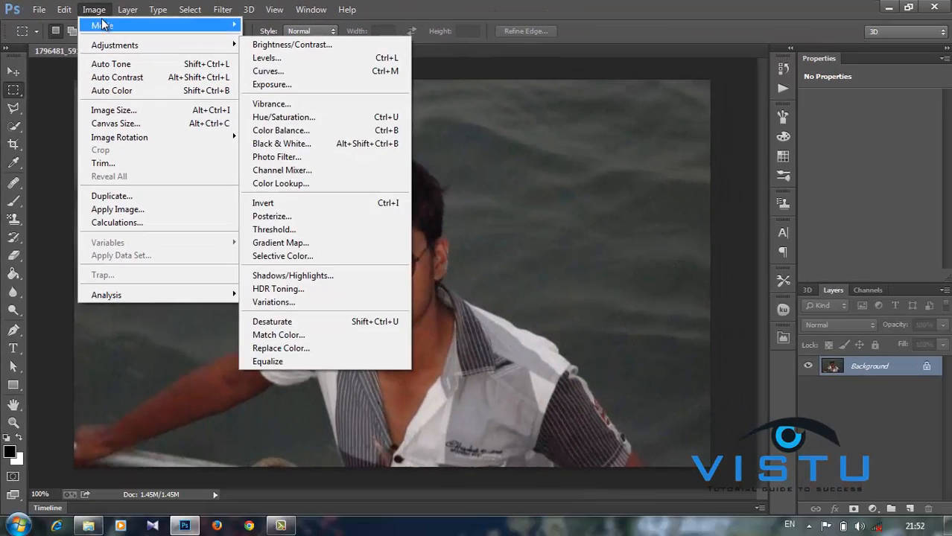
click(160, 19)
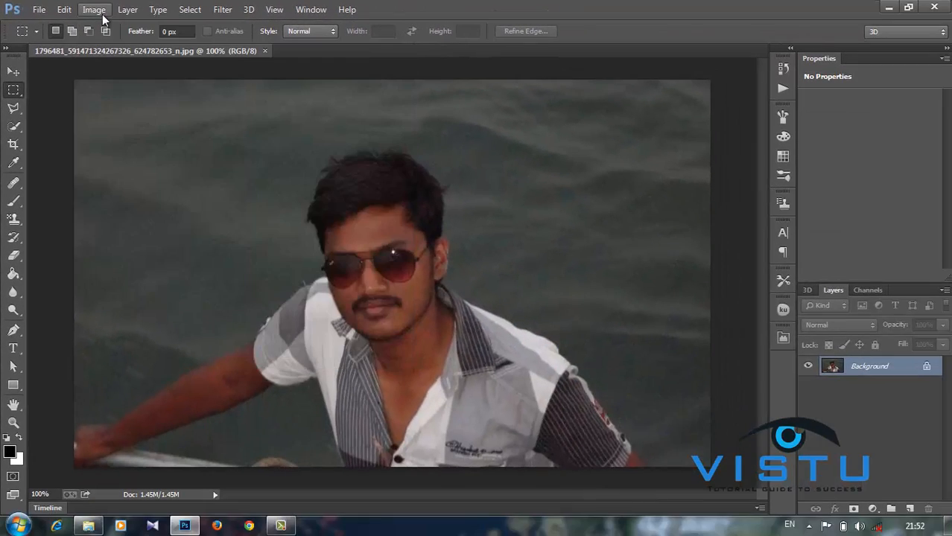
click(102, 17)
mouse_move(106, 44)
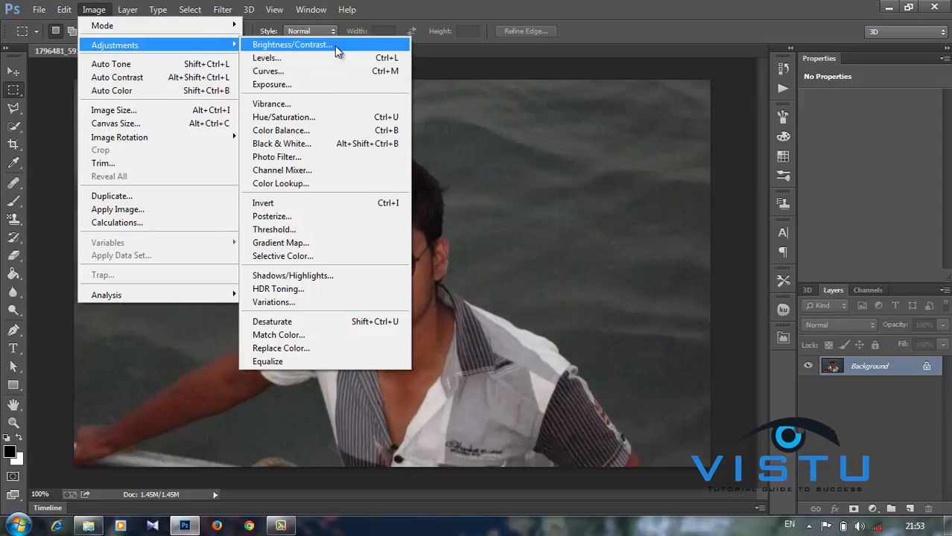
click(336, 44)
drag(441, 172, 452, 211)
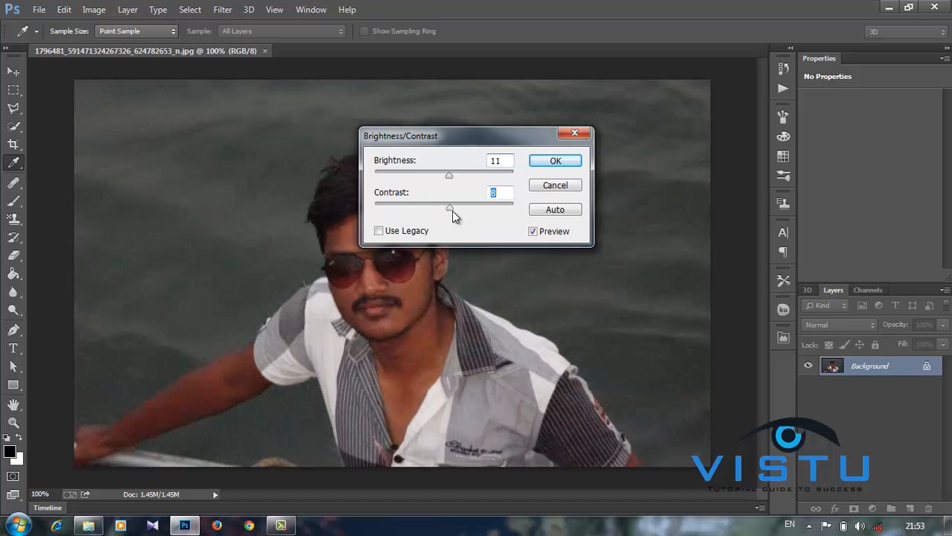
click(555, 187)
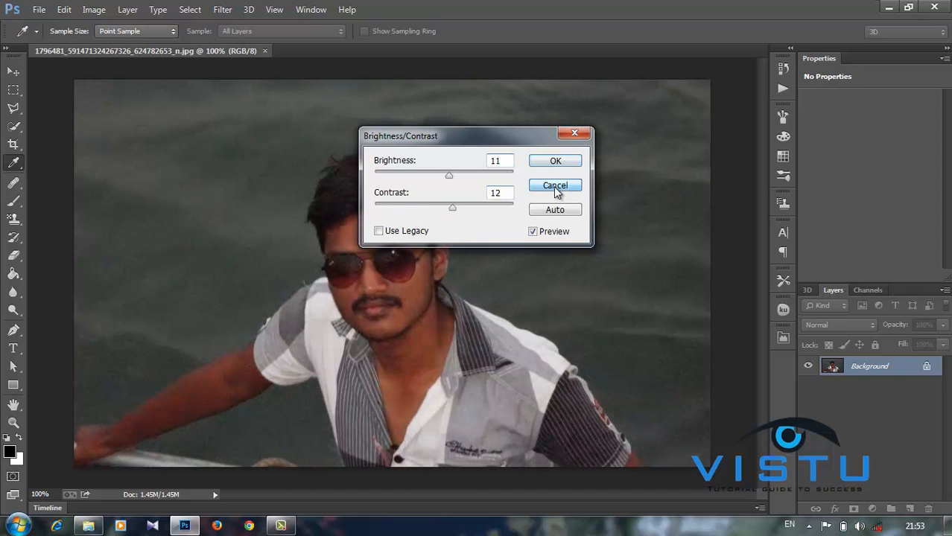
- Preview Levels with midtone gamma 1.04 and white input 237, then cancel
click(91, 10)
mouse_move(141, 45)
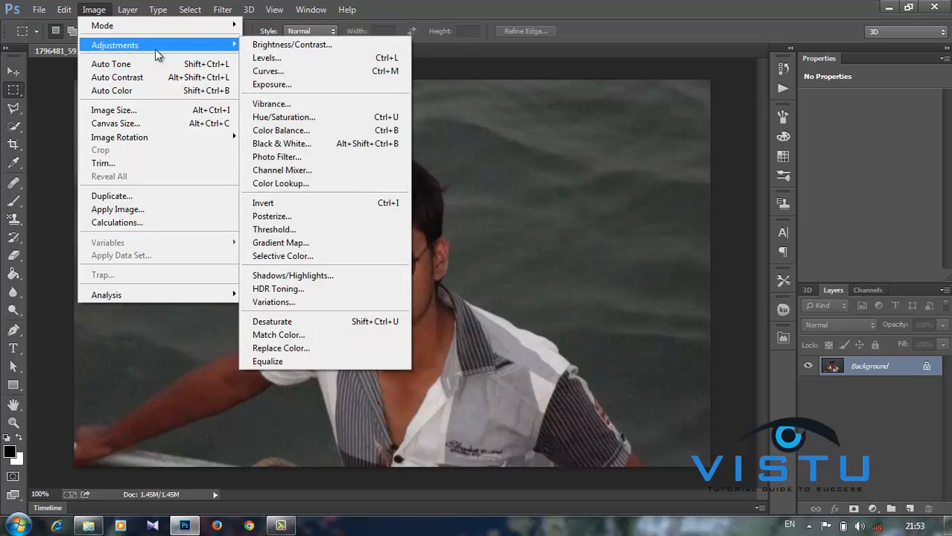
click(278, 60)
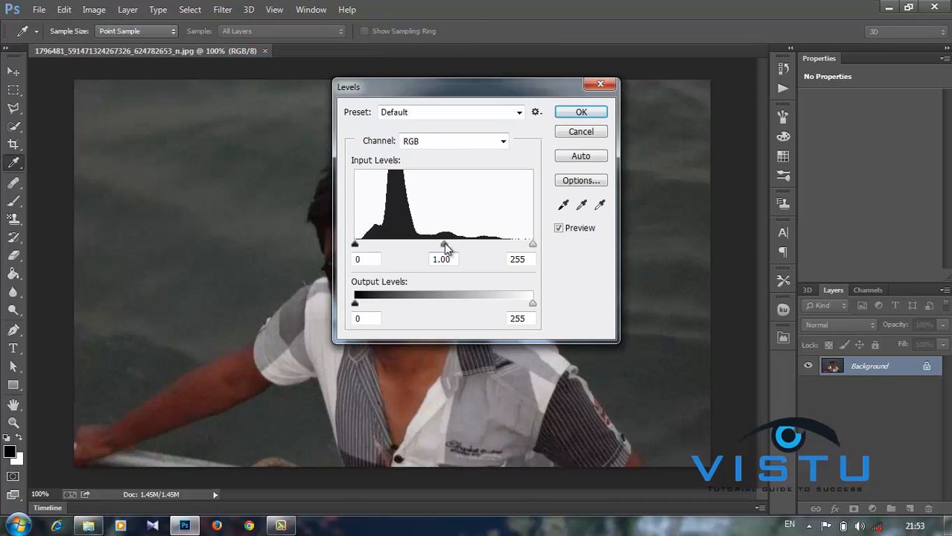
mouse_move(444, 242)
mouse_down()
mouse_move(410, 246)
mouse_move(441, 244)
mouse_up()
mouse_move(354, 244)
mouse_down()
mouse_move(382, 245)
mouse_move(353, 245)
mouse_up()
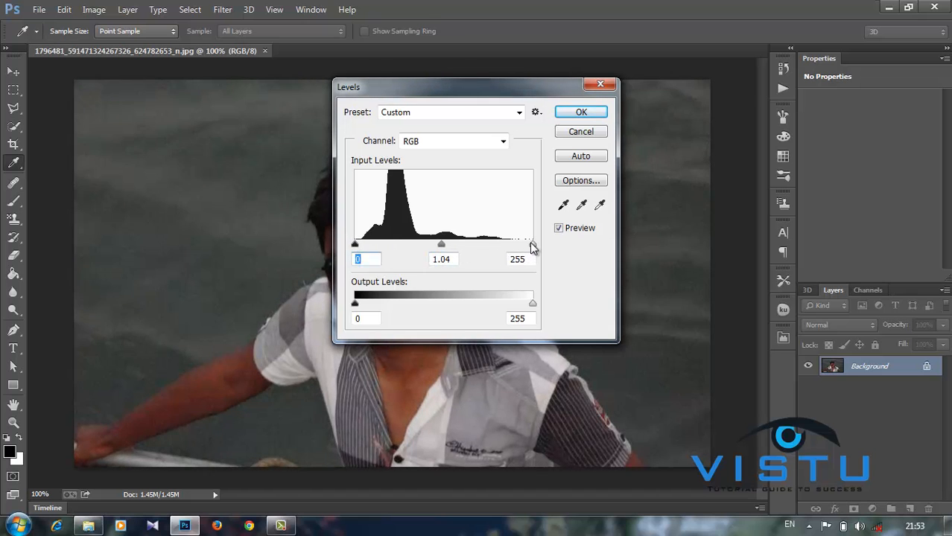
mouse_move(533, 246)
mouse_down()
mouse_move(487, 247)
mouse_move(525, 244)
mouse_up()
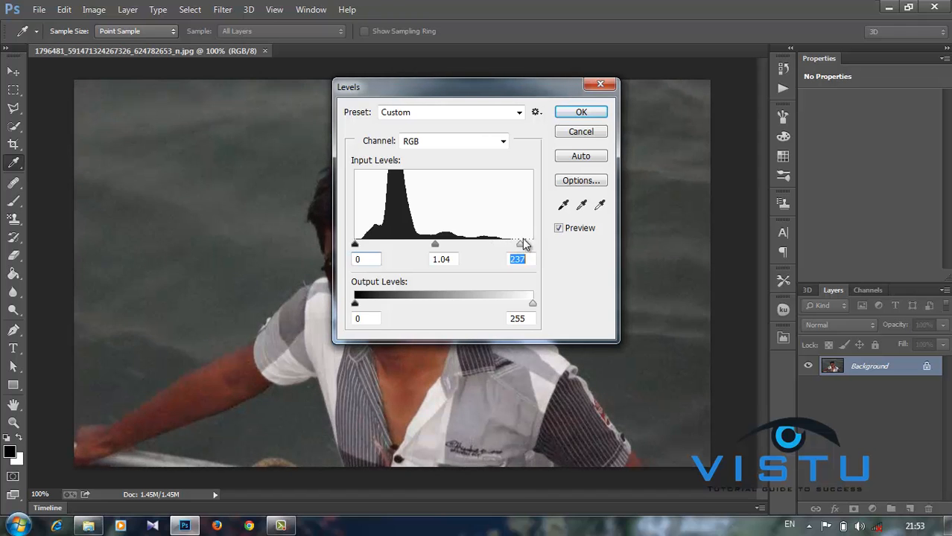
click(581, 132)
key(m)
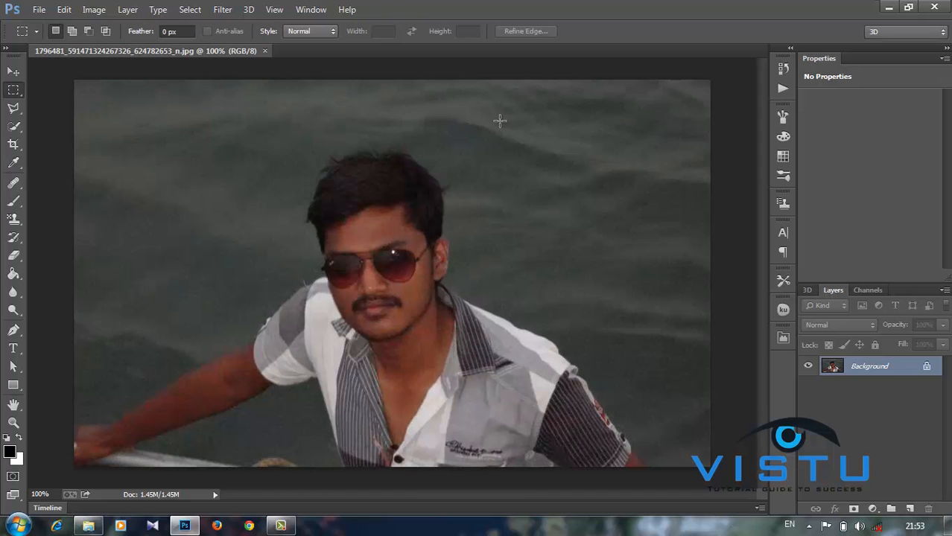
- Try brightening the photo with several Curves points, then discard the Curves adjustment
click(94, 9)
mouse_move(116, 45)
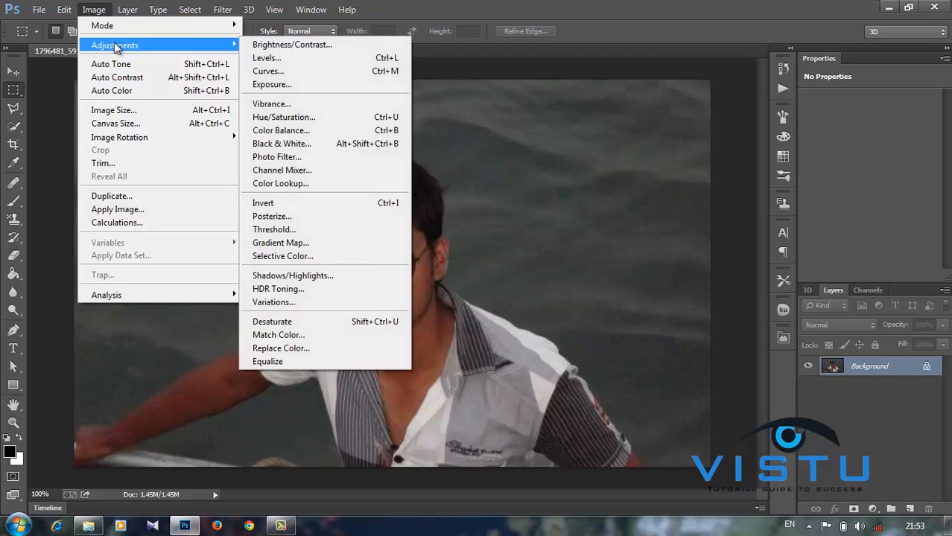
click(286, 72)
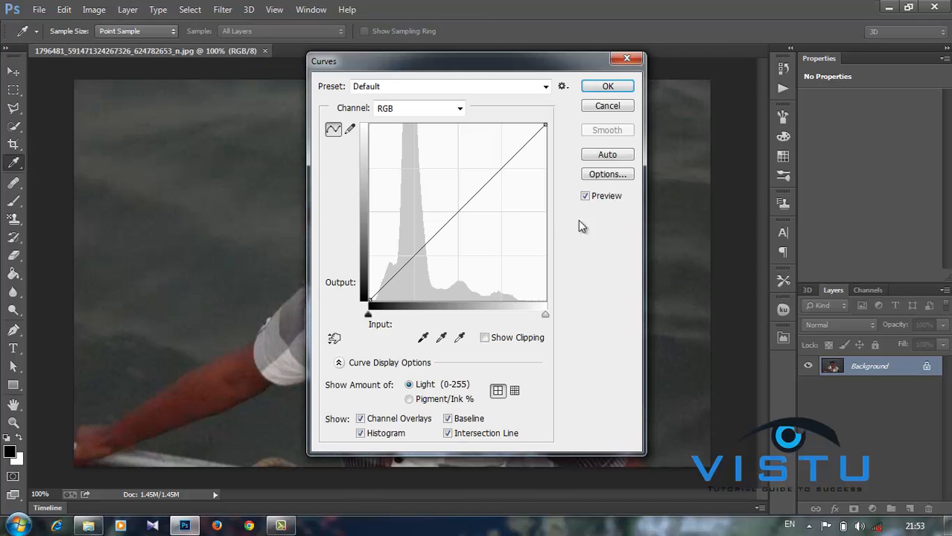
mouse_move(454, 215)
mouse_down()
mouse_move(432, 183)
mouse_move(455, 215)
mouse_up()
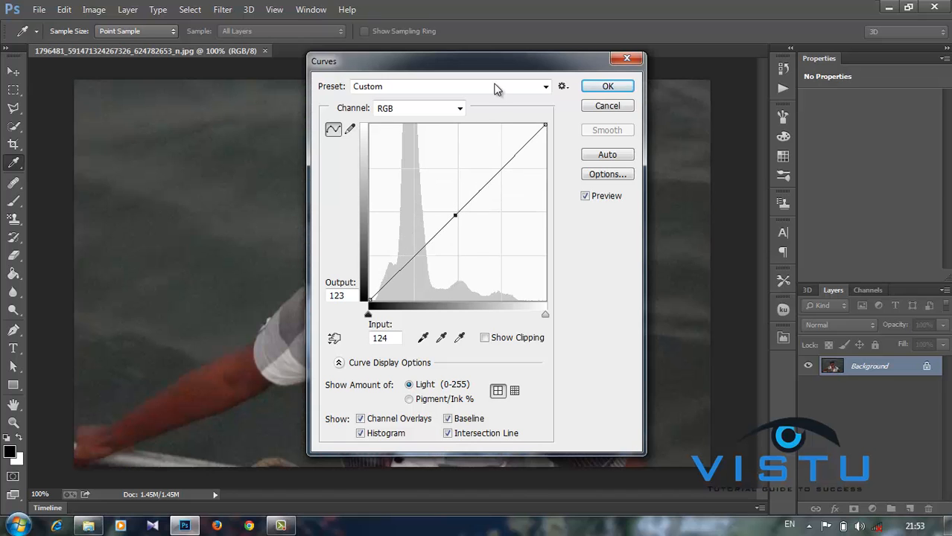
drag(494, 66, 811, 43)
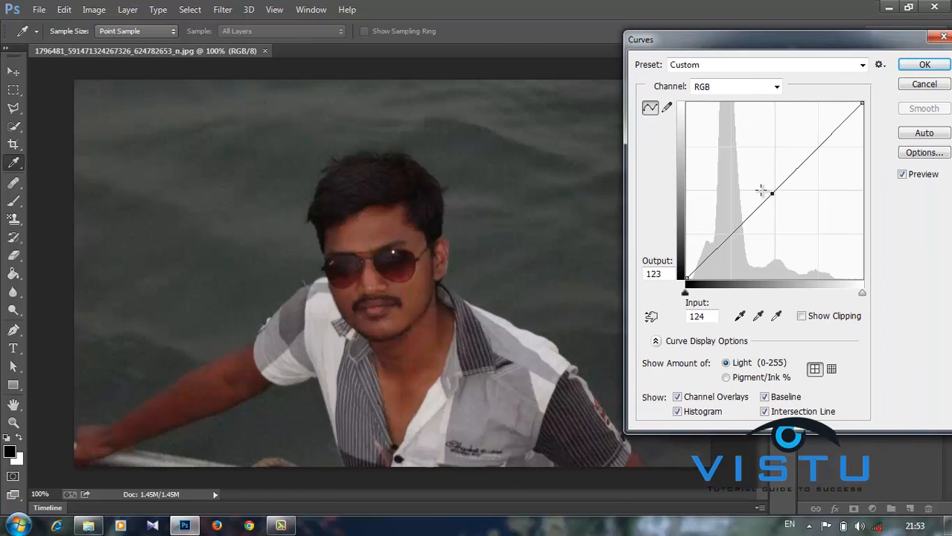
drag(774, 193, 716, 258)
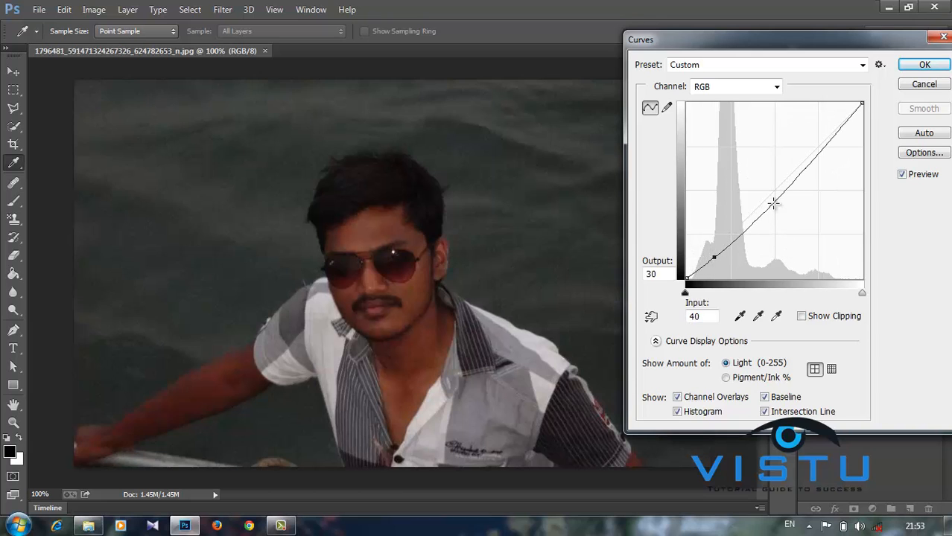
drag(778, 202, 763, 169)
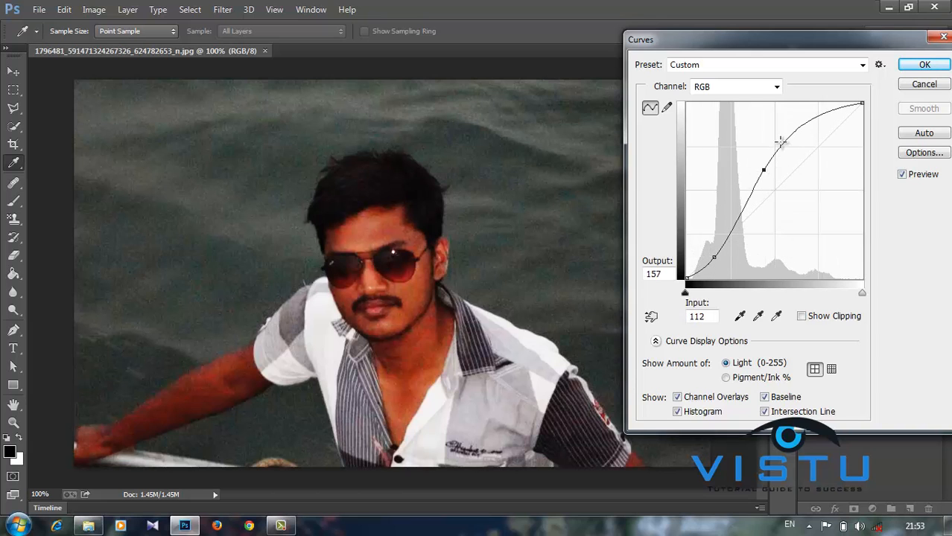
drag(820, 120, 823, 147)
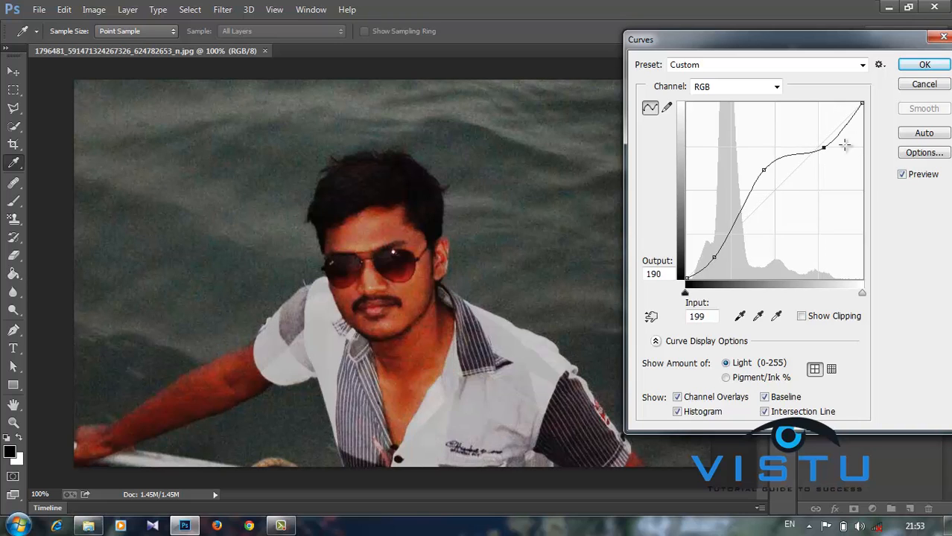
click(923, 84)
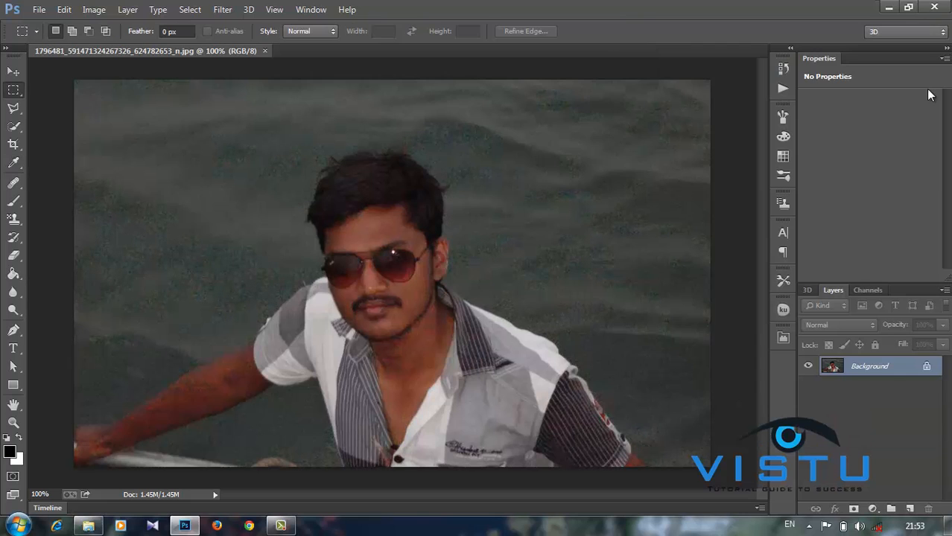
- Apply a Hue/Saturation hue shift of +18 to remove the green tint
click(94, 9)
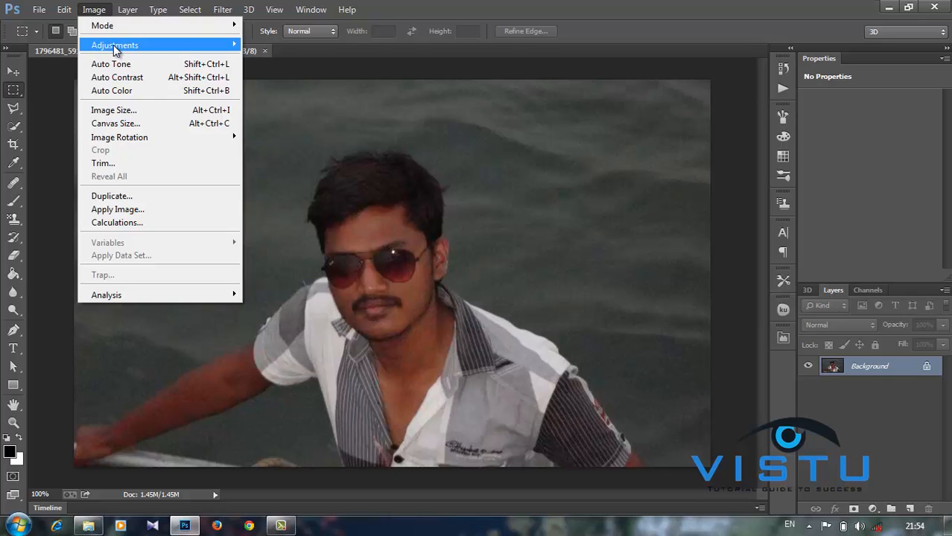
mouse_move(117, 46)
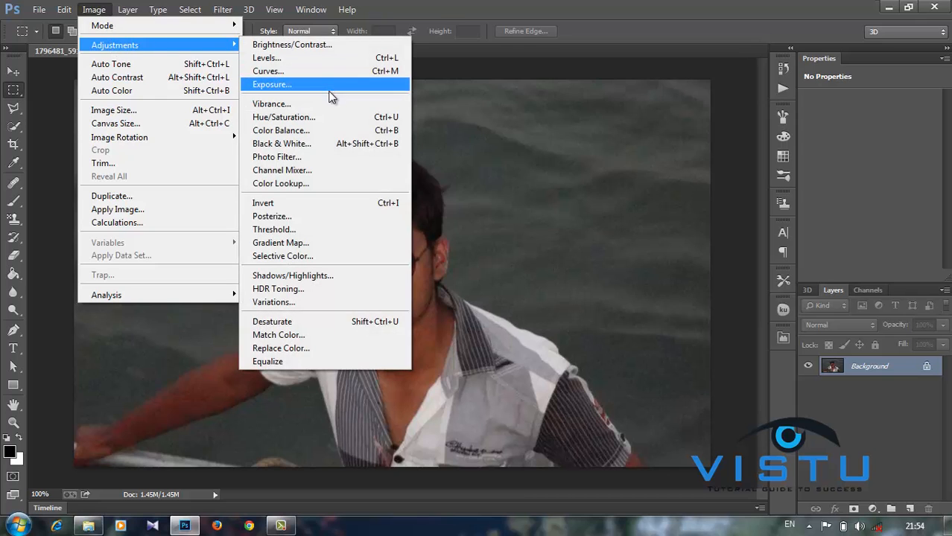
click(330, 117)
mouse_move(785, 199)
mouse_down()
mouse_move(826, 208)
mouse_move(730, 197)
mouse_move(830, 213)
mouse_move(782, 200)
mouse_up()
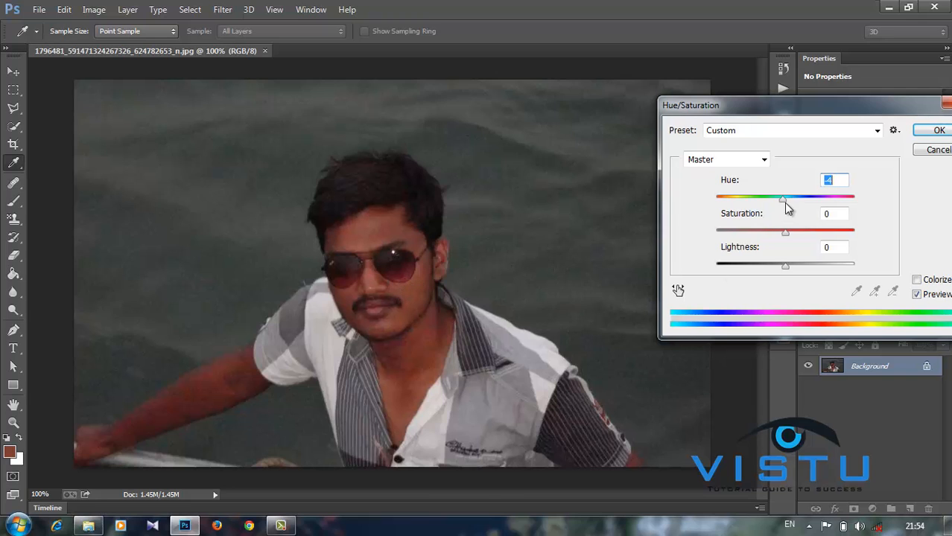
mouse_move(787, 206)
mouse_down()
mouse_move(842, 205)
mouse_move(721, 197)
mouse_move(805, 195)
mouse_move(838, 213)
mouse_move(845, 206)
mouse_move(792, 206)
mouse_up()
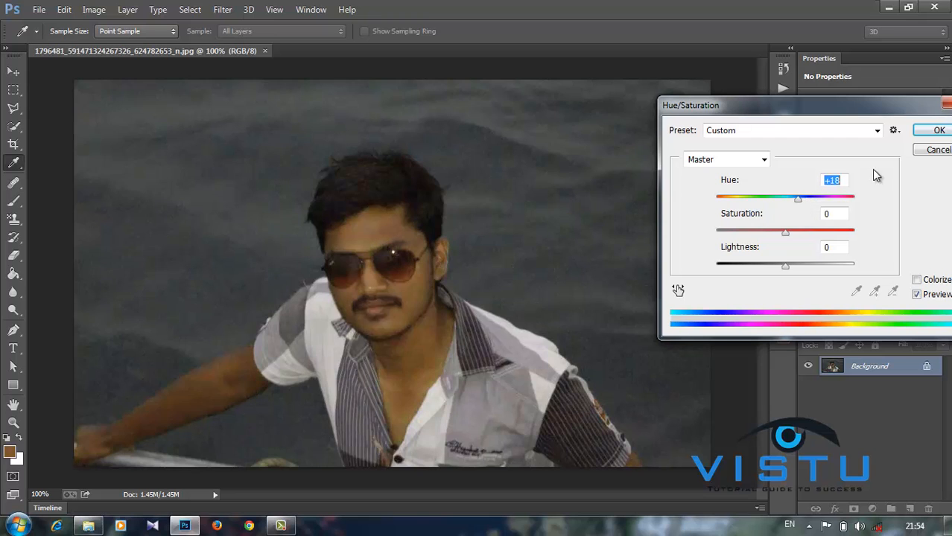
click(937, 131)
key(m)
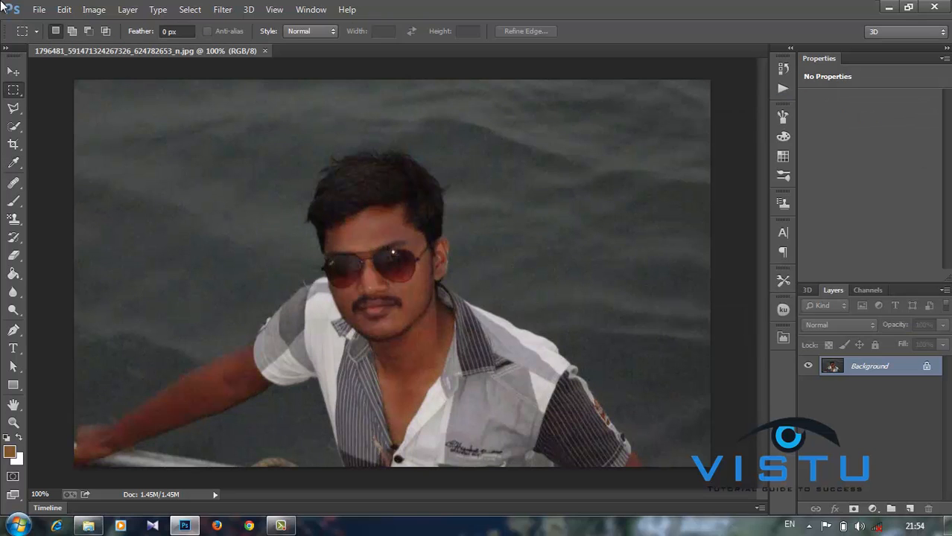
click(88, 15)
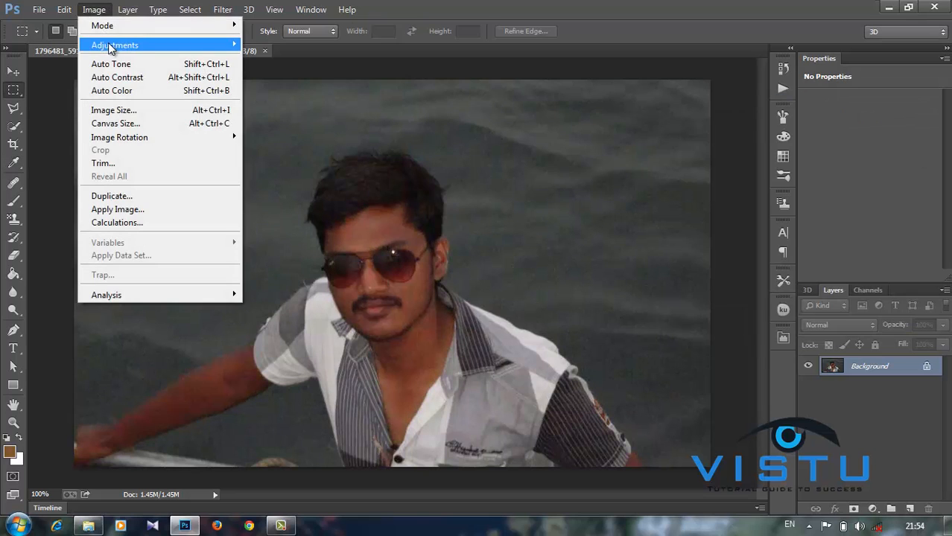
mouse_move(113, 46)
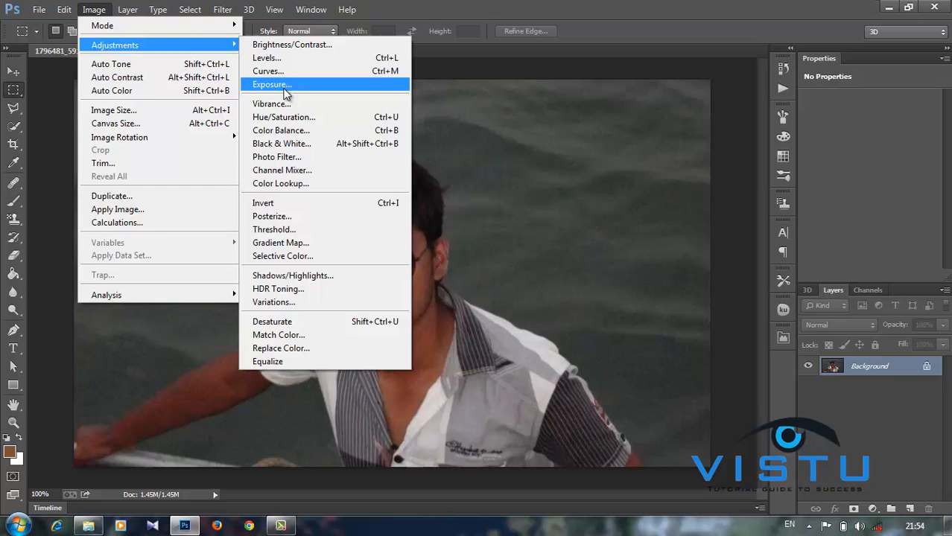
click(312, 132)
mouse_move(447, 178)
mouse_down()
mouse_move(511, 191)
mouse_move(440, 179)
mouse_up()
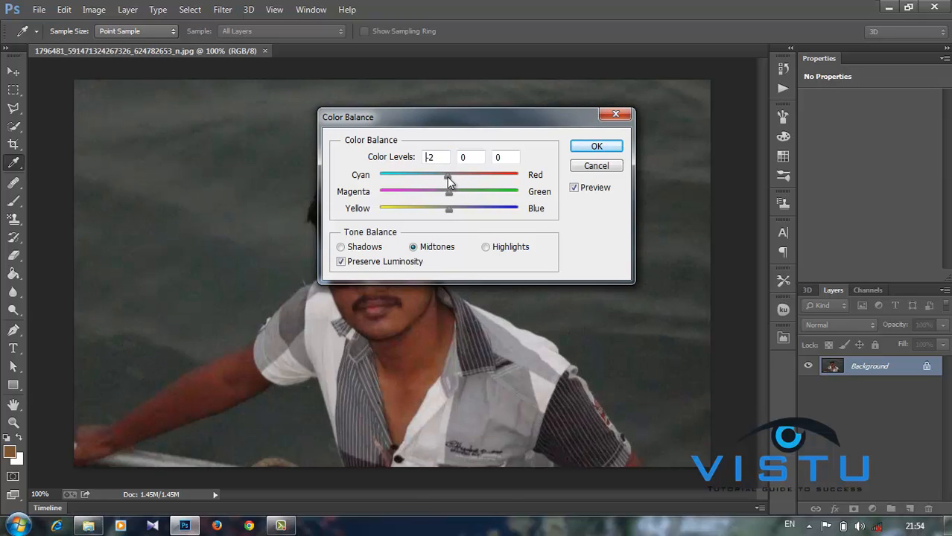
drag(447, 177, 450, 182)
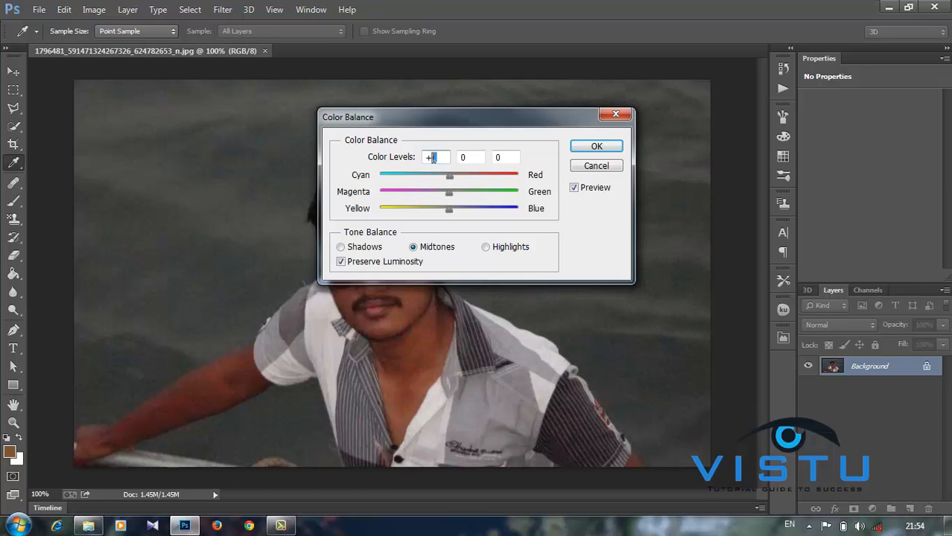
click(473, 134)
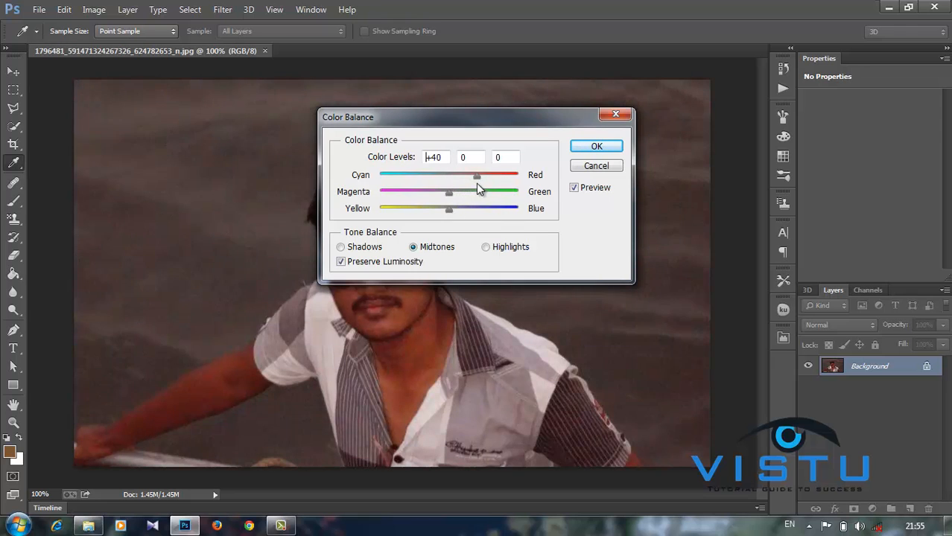
drag(463, 181, 388, 168)
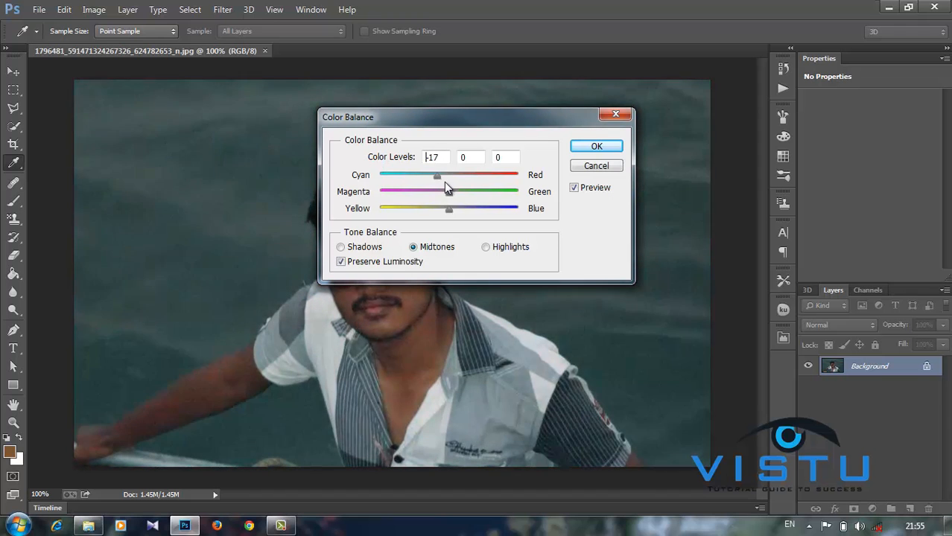
drag(447, 181, 449, 182)
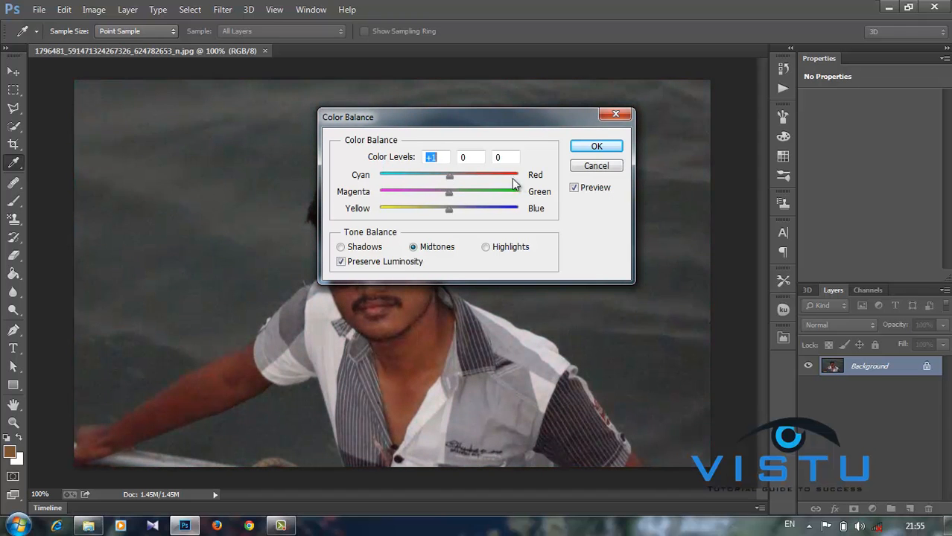
key(m)
click(592, 168)
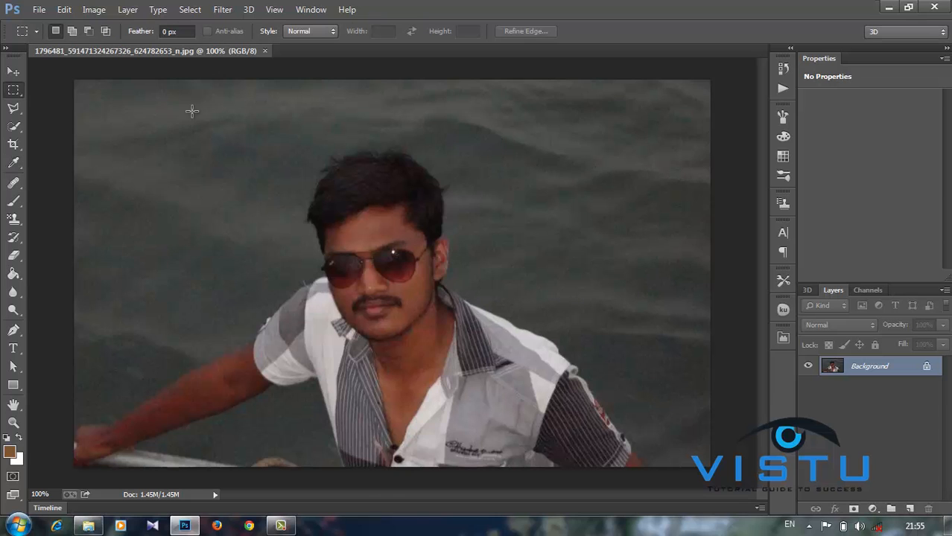
click(101, 11)
mouse_move(104, 46)
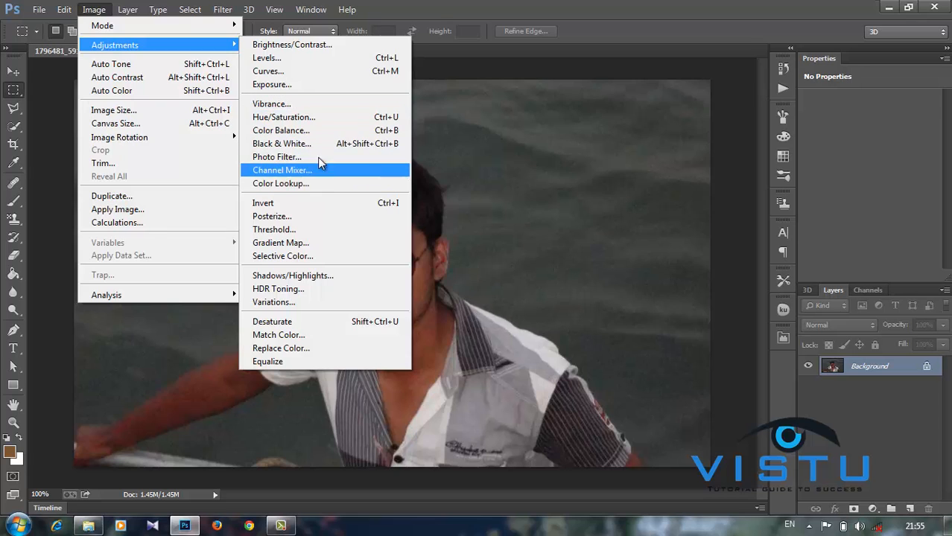
click(317, 207)
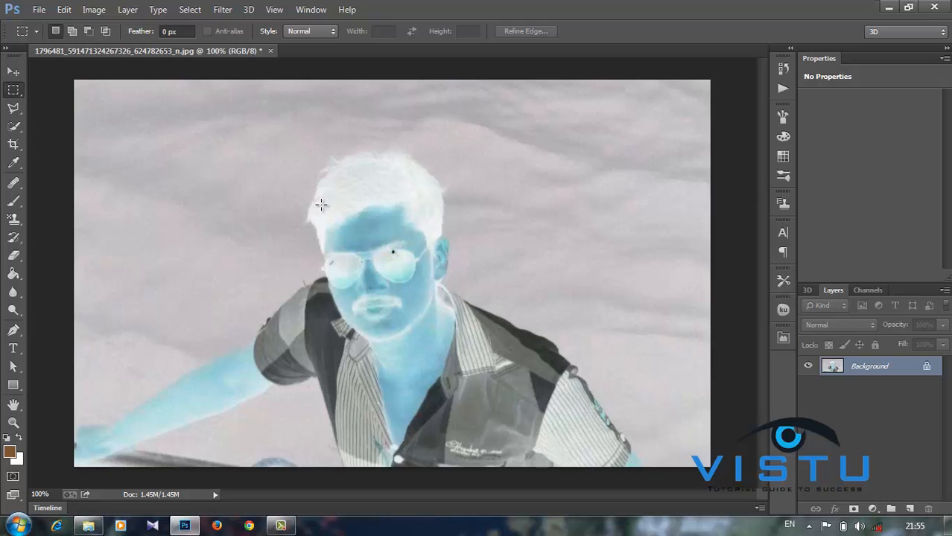
key(ctrl+i)
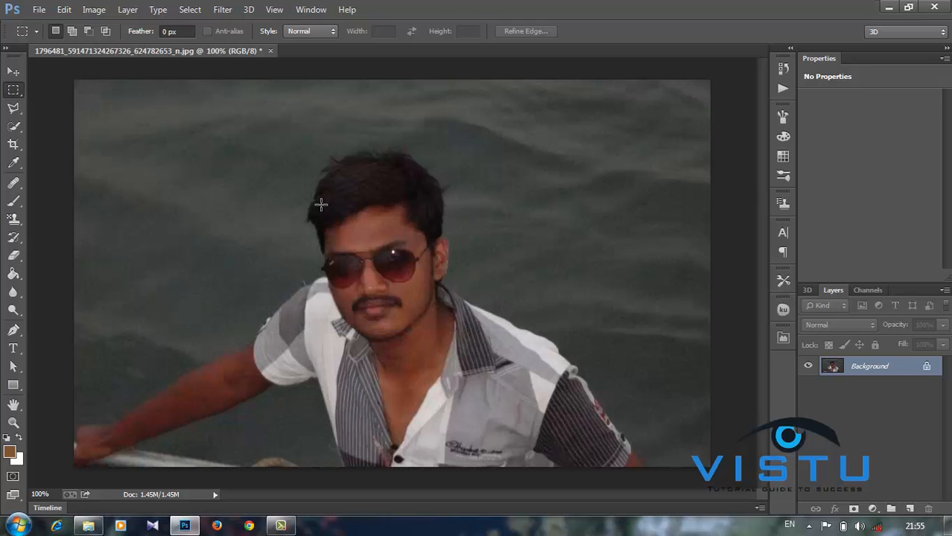
click(95, 9)
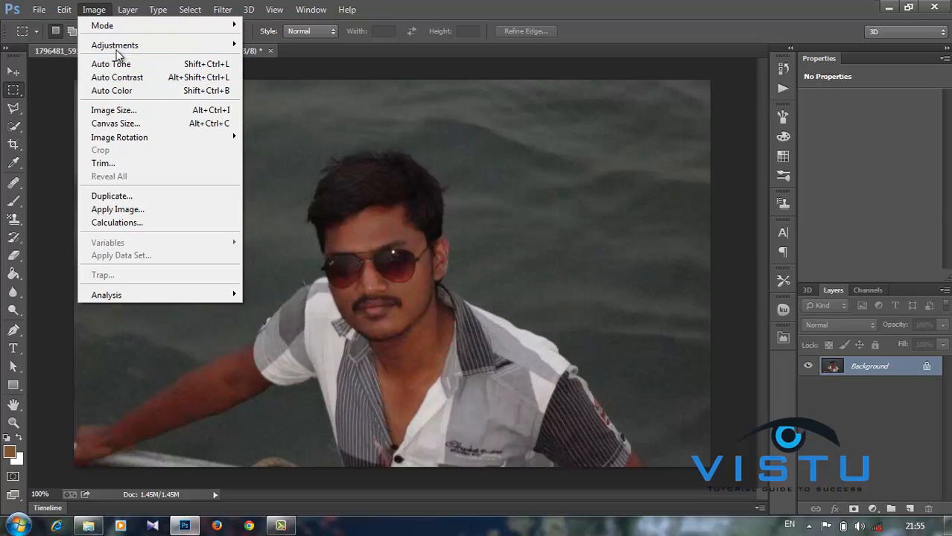
mouse_move(146, 47)
click(308, 231)
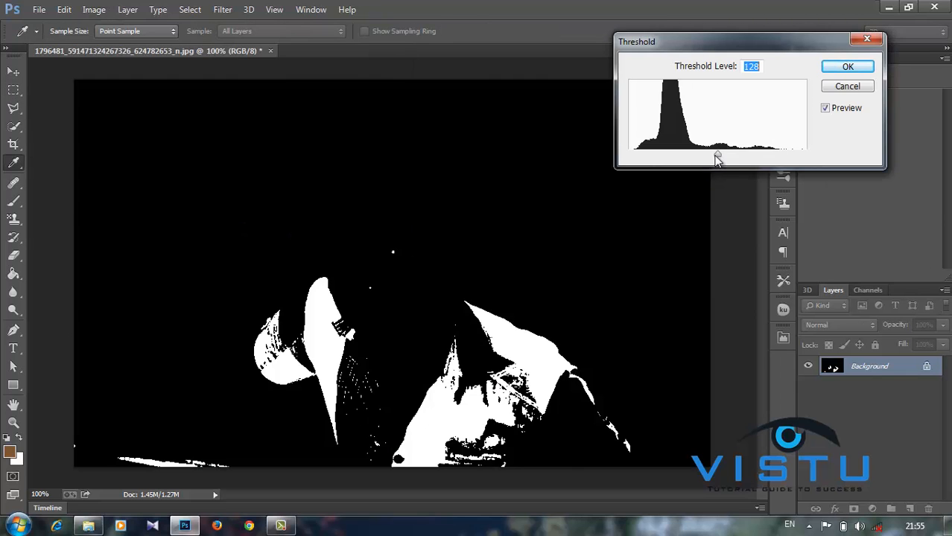
drag(717, 157, 671, 150)
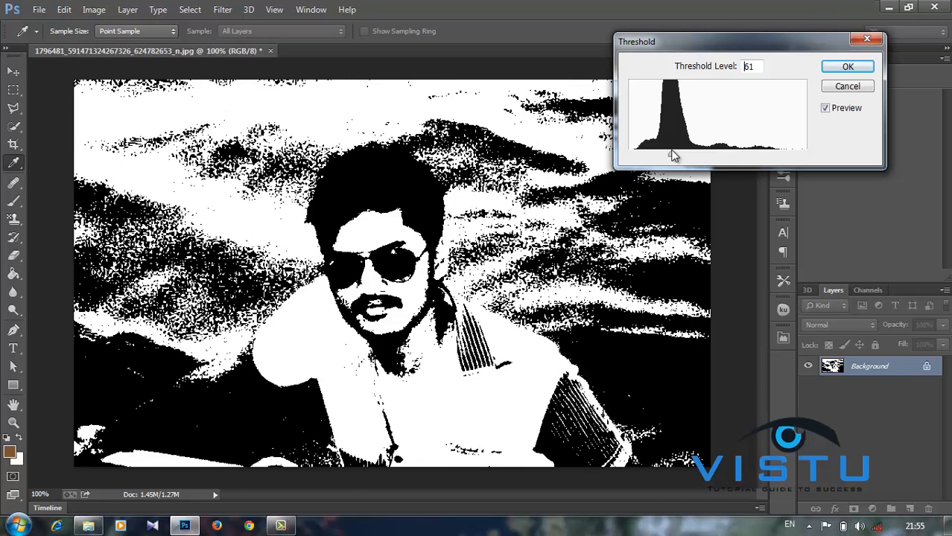
drag(673, 156, 674, 156)
click(848, 87)
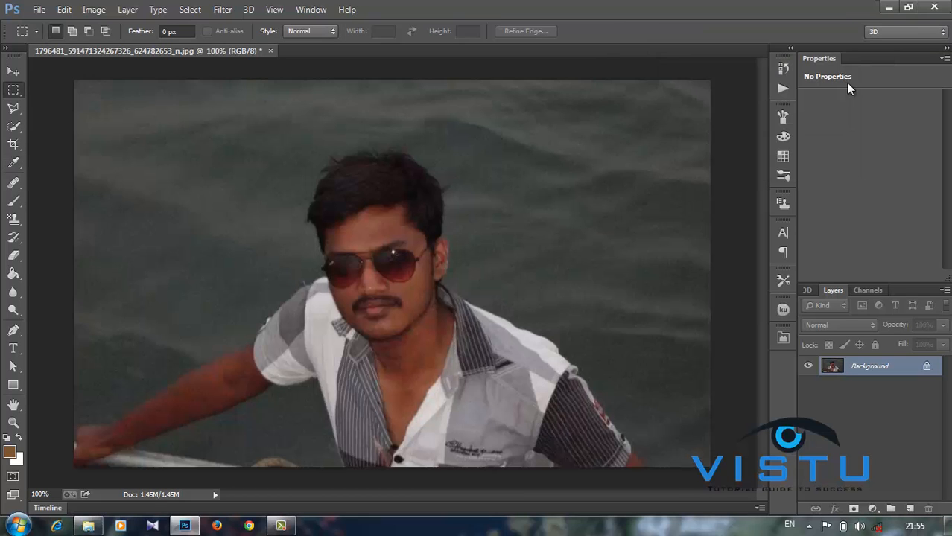
click(95, 9)
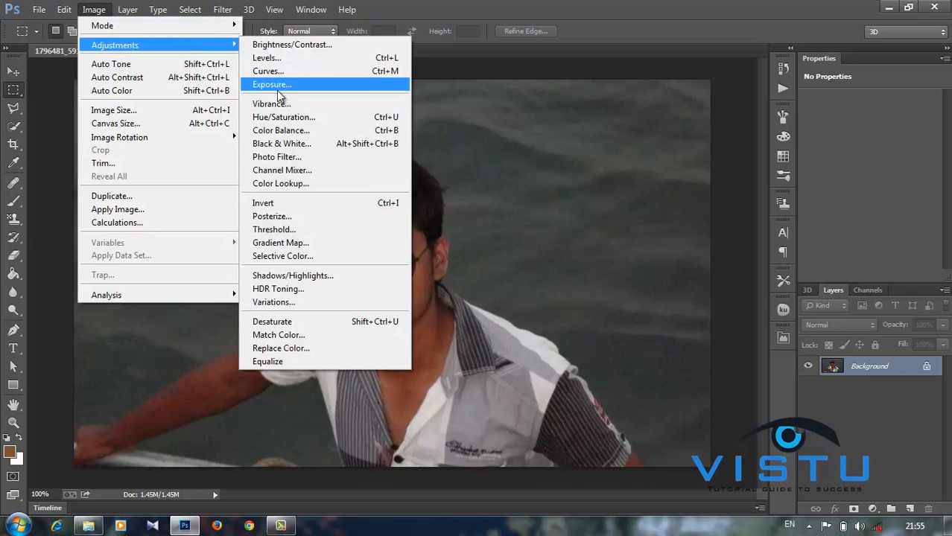
click(302, 244)
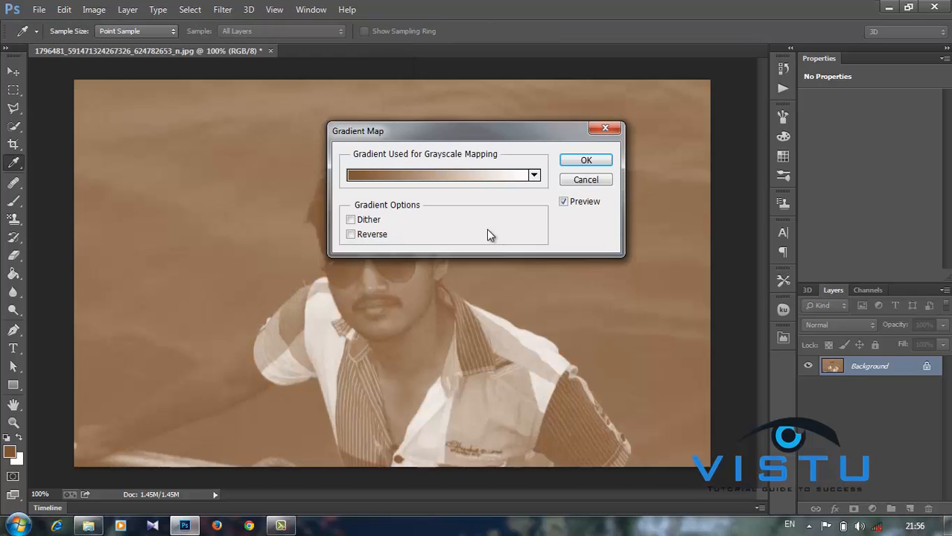
drag(523, 135, 675, 113)
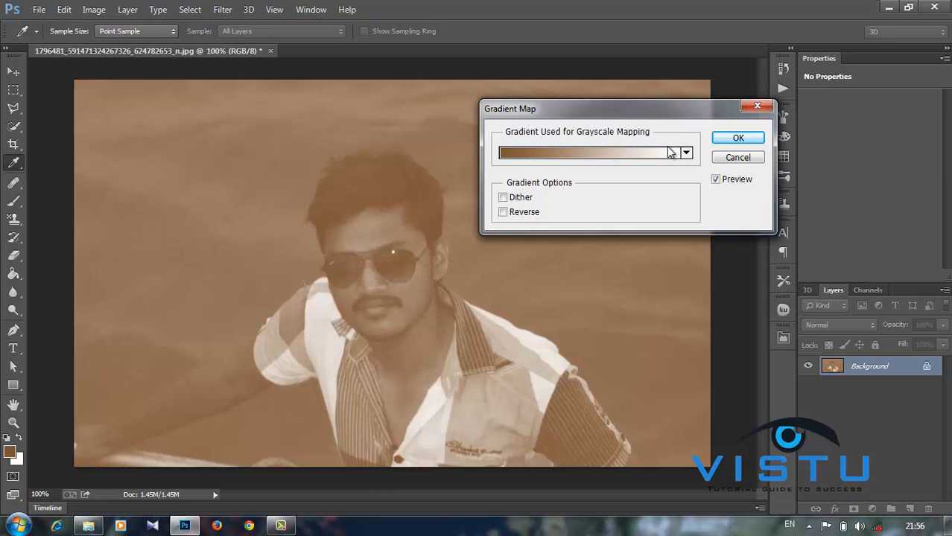
click(737, 140)
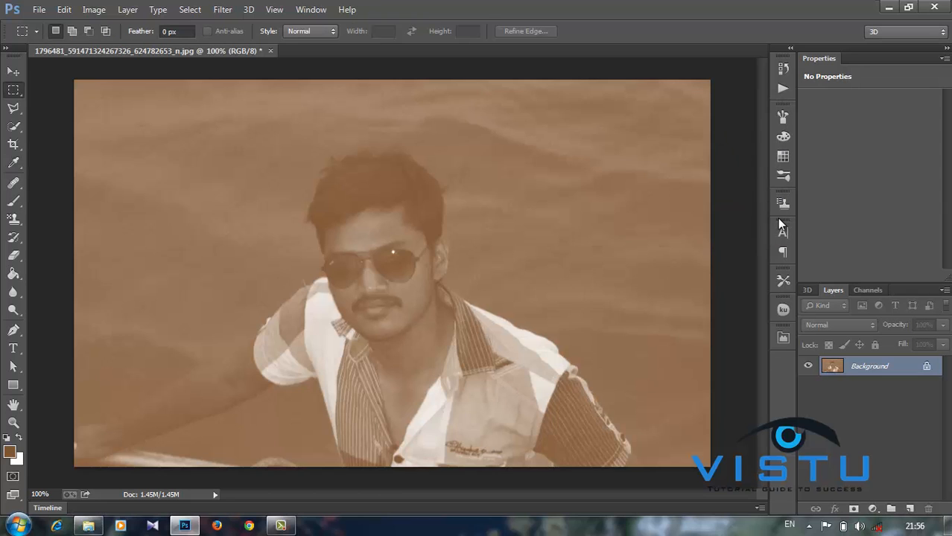
key(ctrl+z)
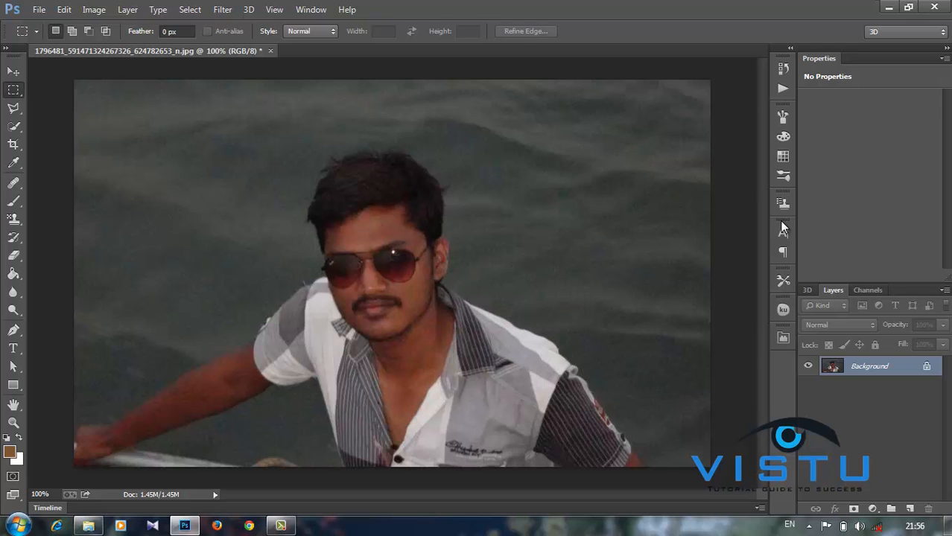
click(92, 12)
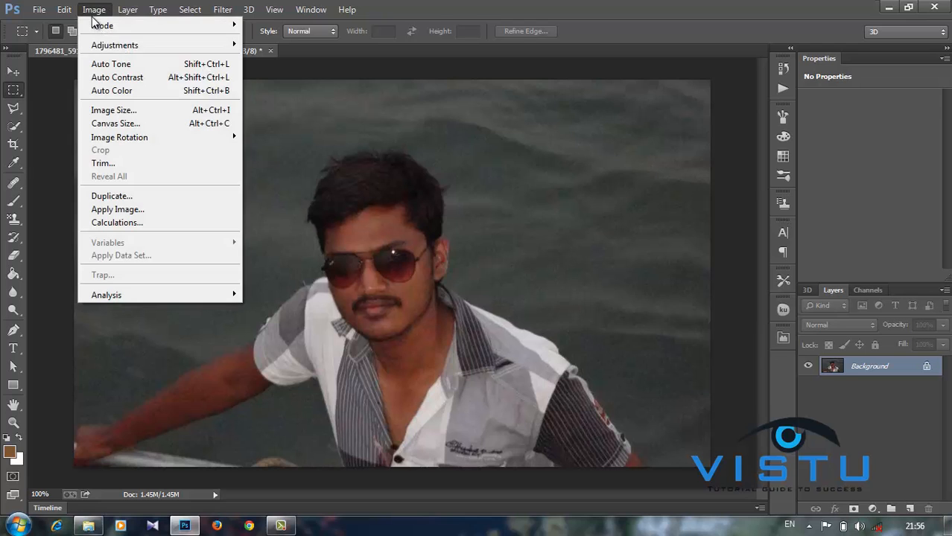
mouse_move(115, 45)
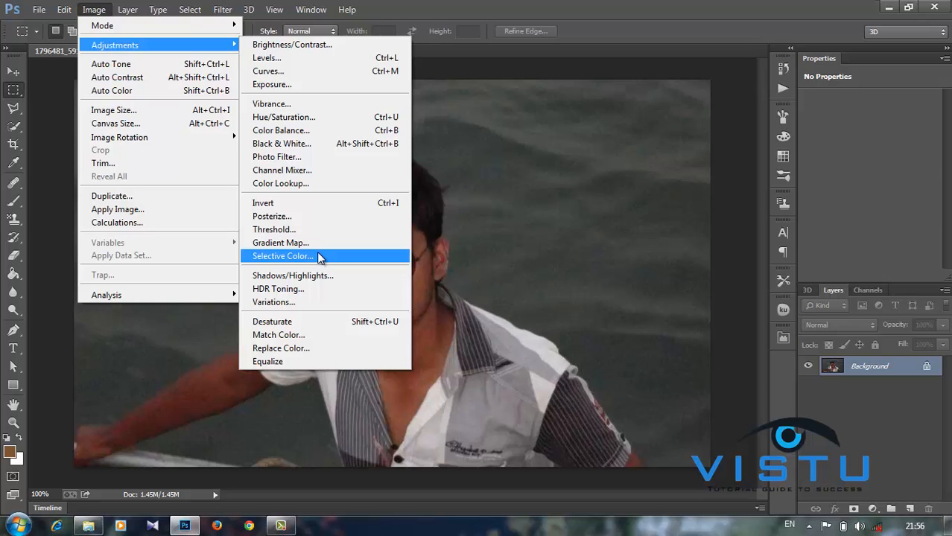
click(322, 290)
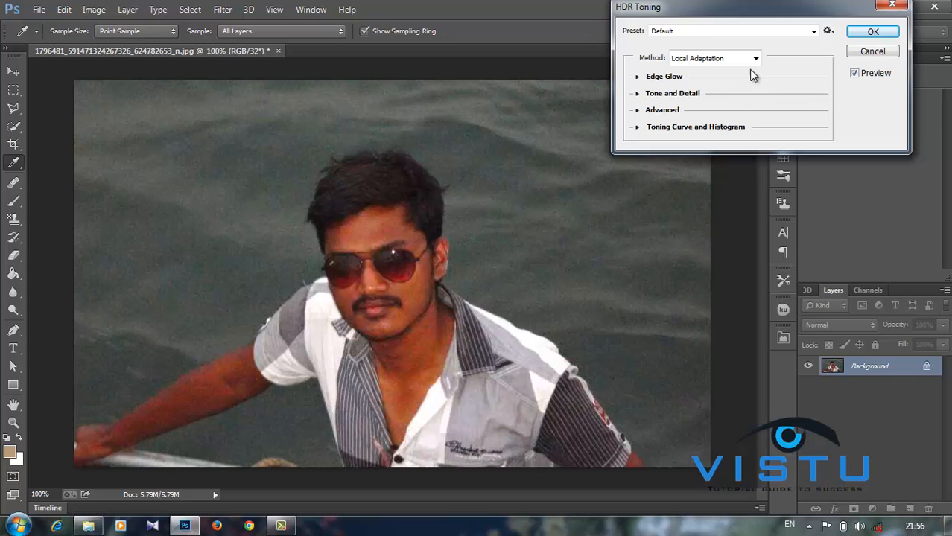
click(645, 76)
drag(697, 93, 728, 120)
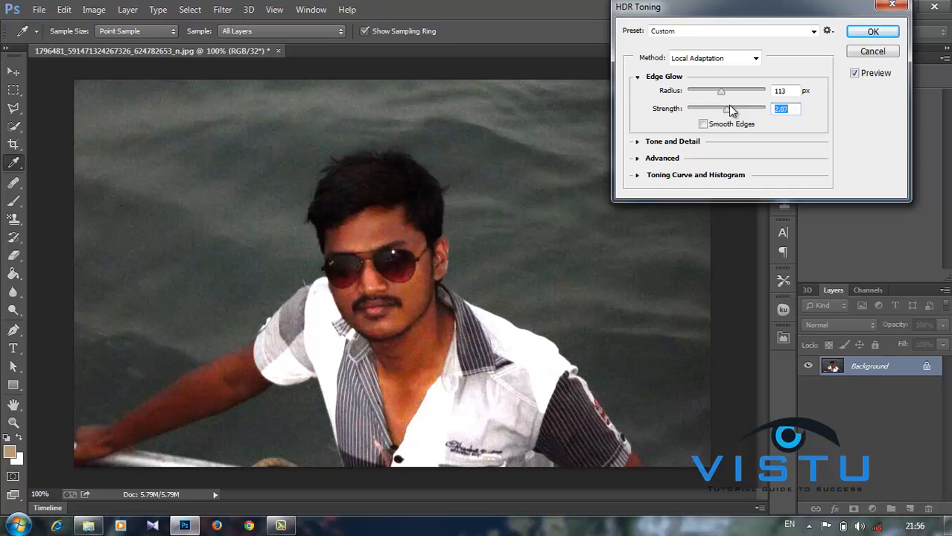
click(872, 52)
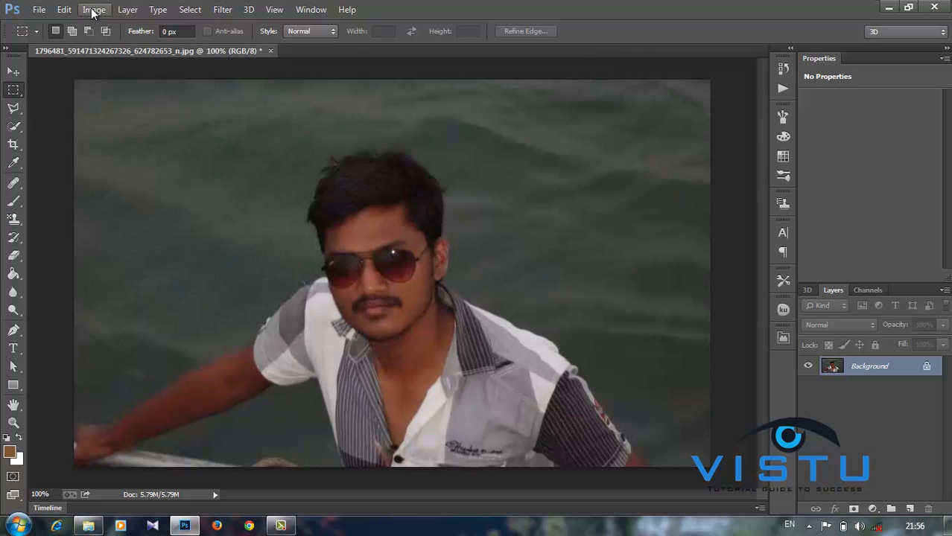
click(94, 10)
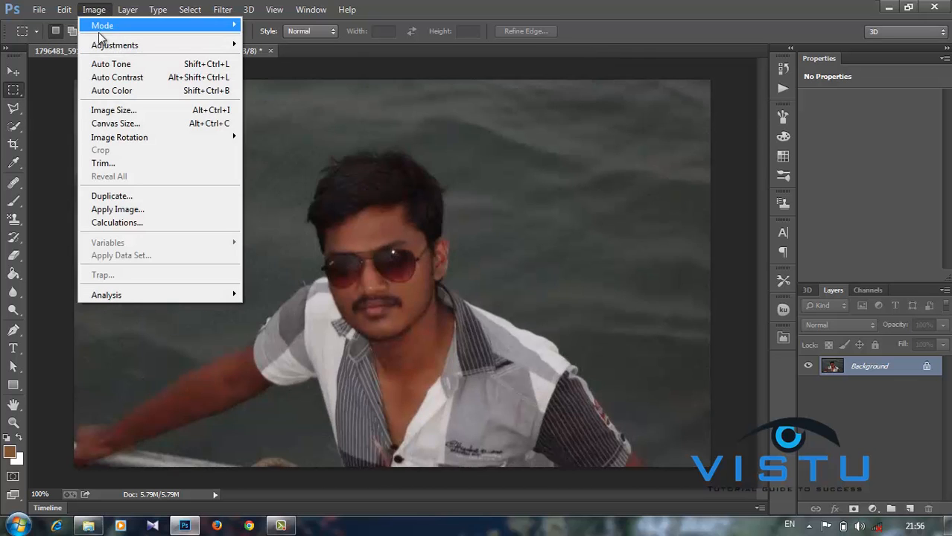
mouse_move(101, 42)
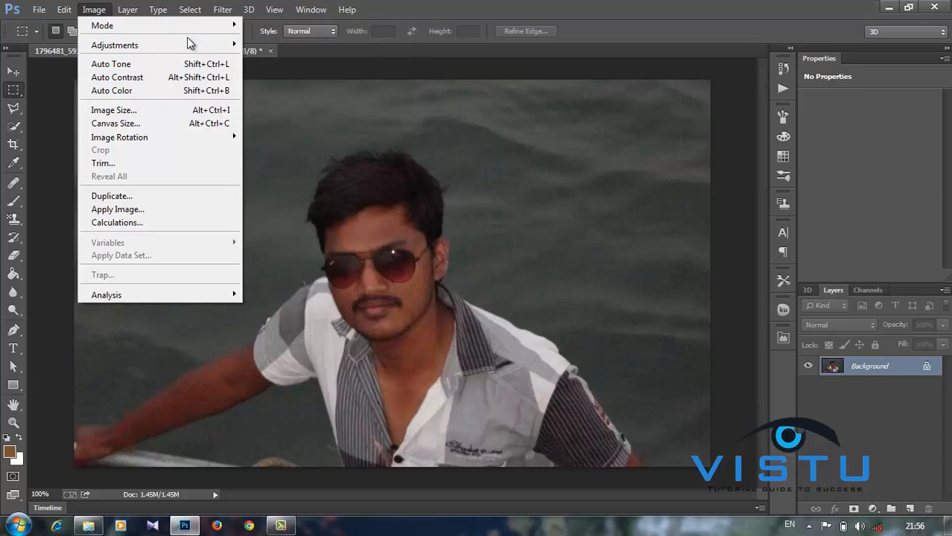
click(108, 11)
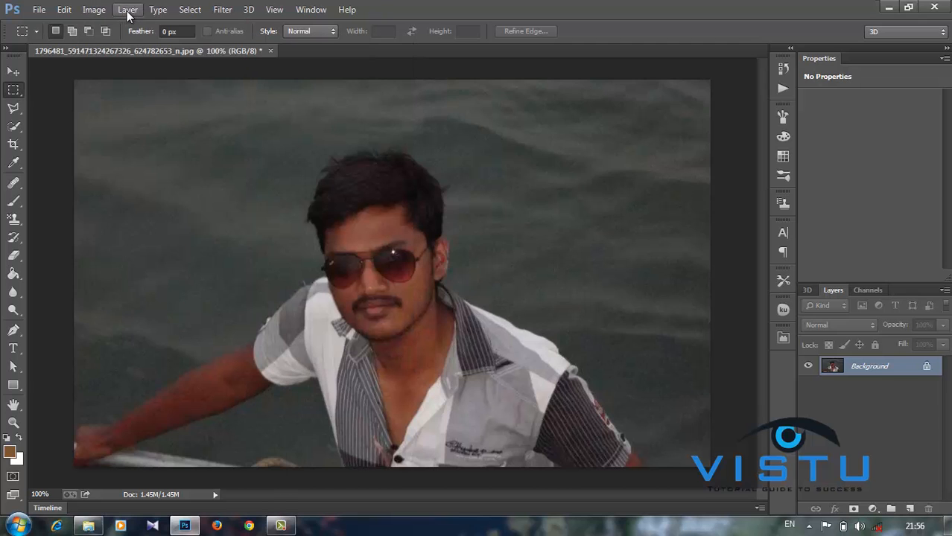
click(127, 12)
click(128, 12)
click(92, 10)
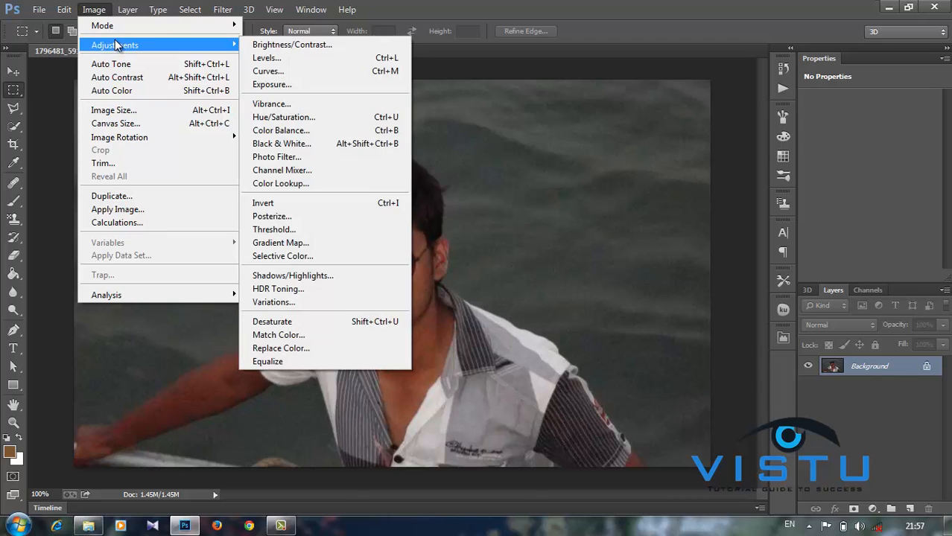
click(93, 10)
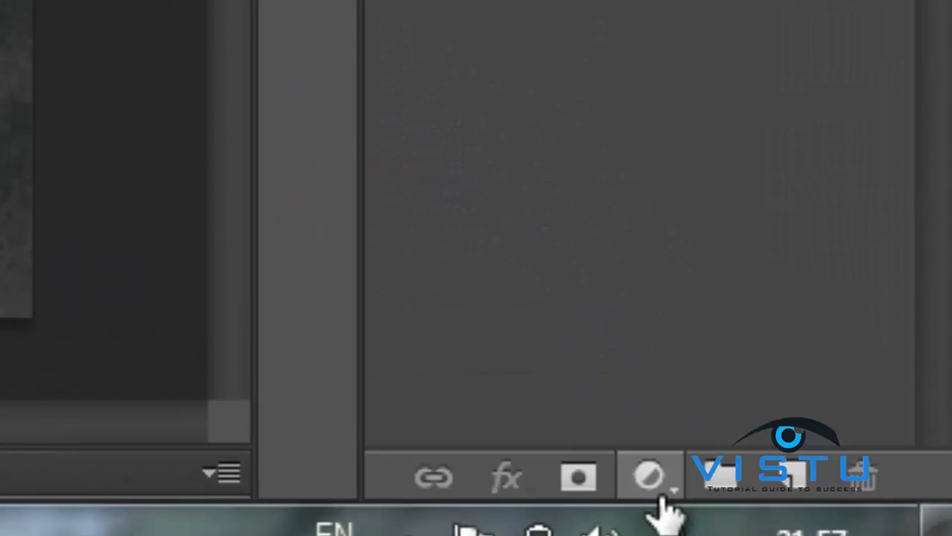
- Add a Black & White adjustment layer, target its mask and pick the Eraser tool
click(650, 480)
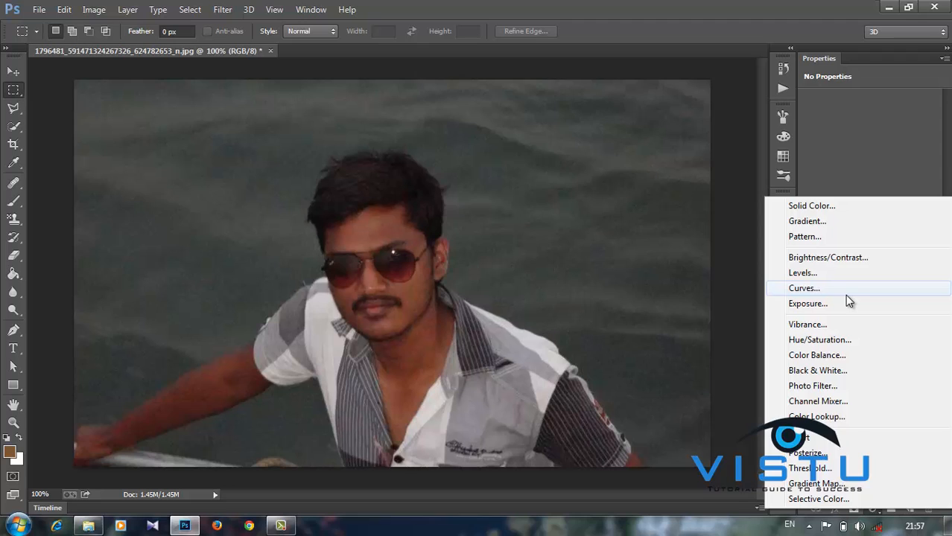
click(832, 370)
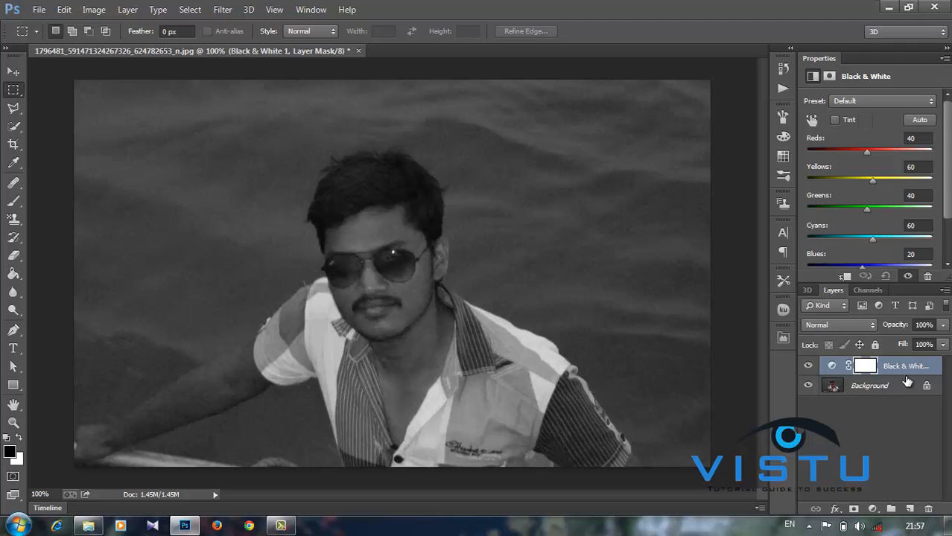
click(865, 366)
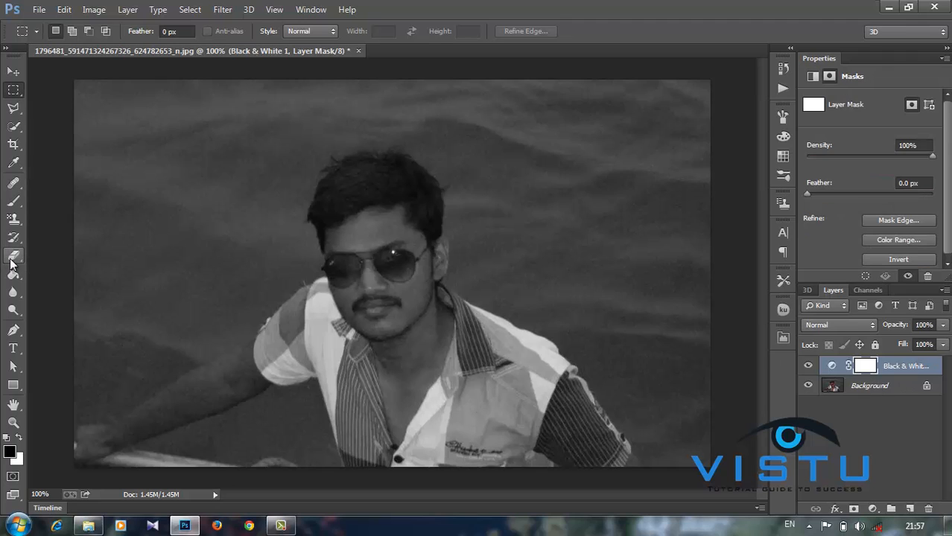
click(13, 257)
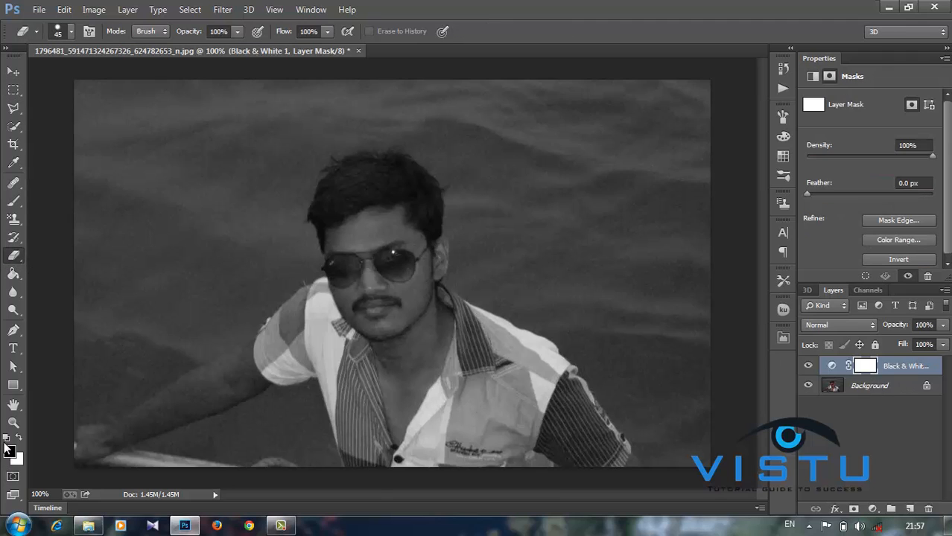
- Erase the Black & White mask to reveal colour on the face and its right side
key(x)
mouse_move(393, 219)
mouse_down()
mouse_move(419, 304)
mouse_move(377, 225)
mouse_move(381, 323)
mouse_move(364, 232)
mouse_move(367, 331)
mouse_move(355, 254)
mouse_move(351, 239)
mouse_move(347, 274)
mouse_move(340, 233)
mouse_move(343, 278)
mouse_up()
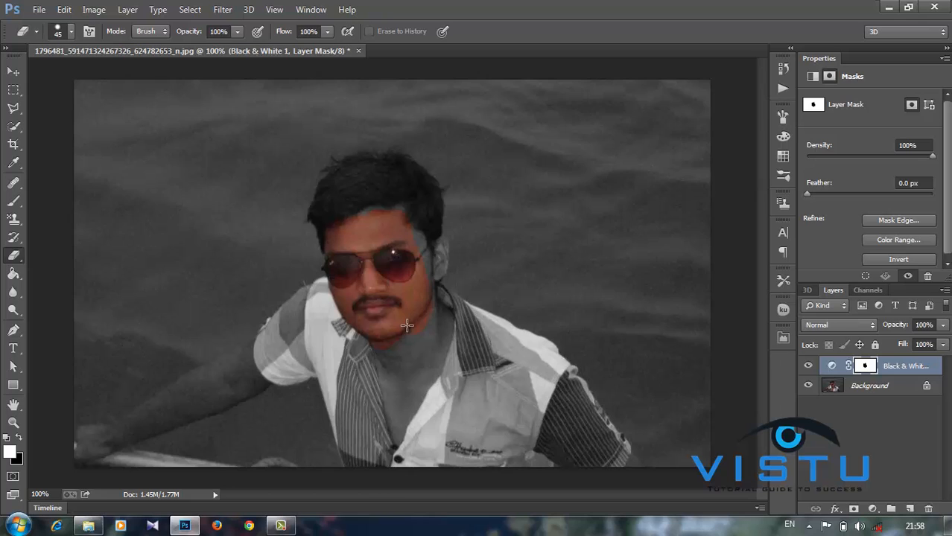
click(19, 437)
mouse_move(378, 221)
mouse_down()
mouse_move(405, 309)
mouse_move(418, 232)
mouse_move(408, 204)
mouse_up()
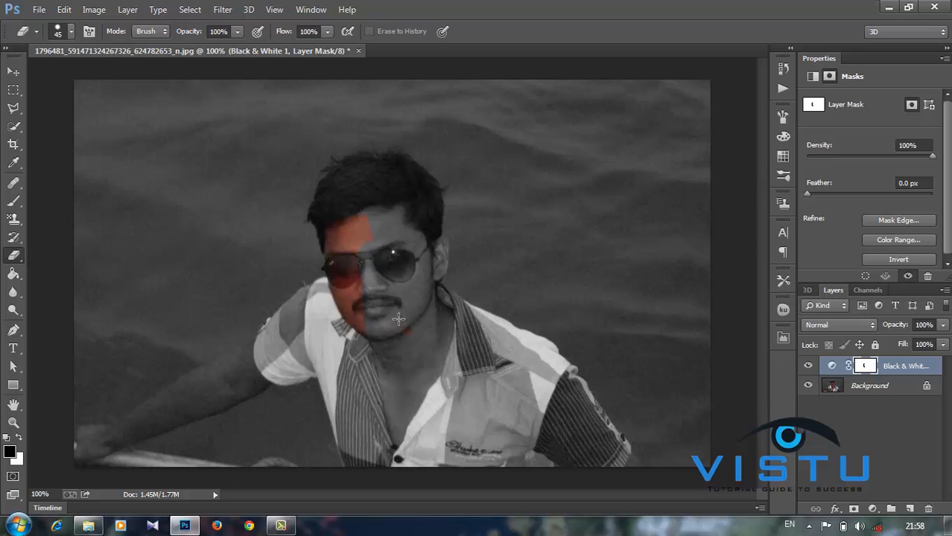
- Repaint the left lens and cheek grey, then delete the Black & White adjustment layer
drag(355, 289, 370, 226)
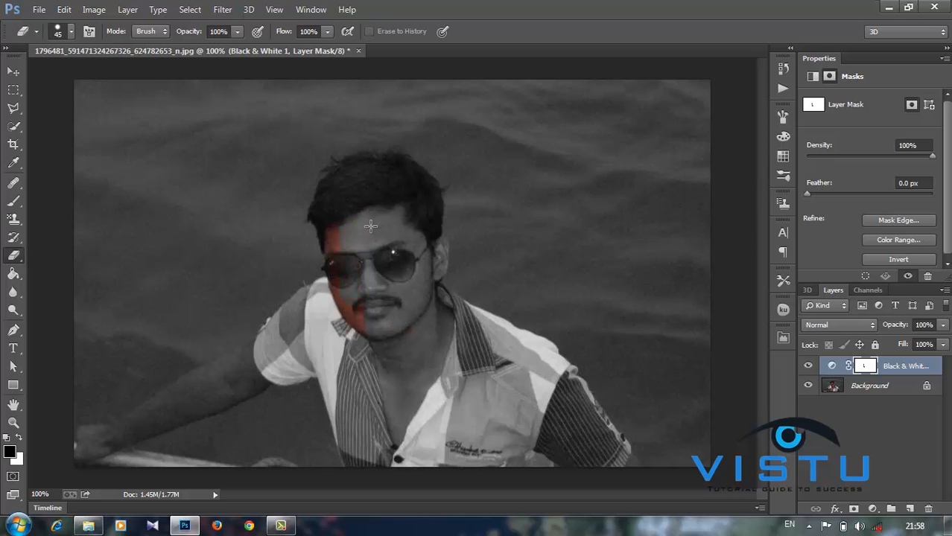
mouse_move(325, 194)
mouse_down()
mouse_move(350, 341)
mouse_move(364, 287)
mouse_up()
click(902, 370)
key(Delete)
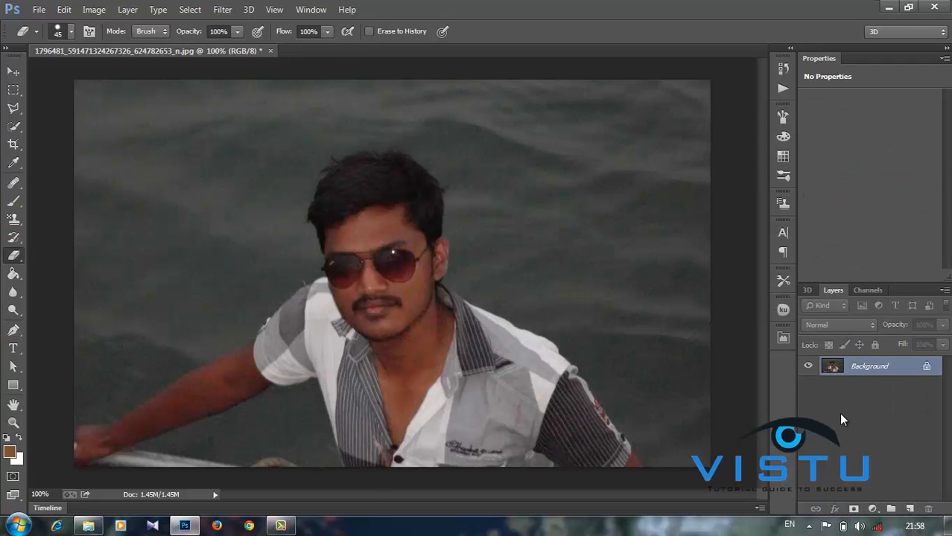